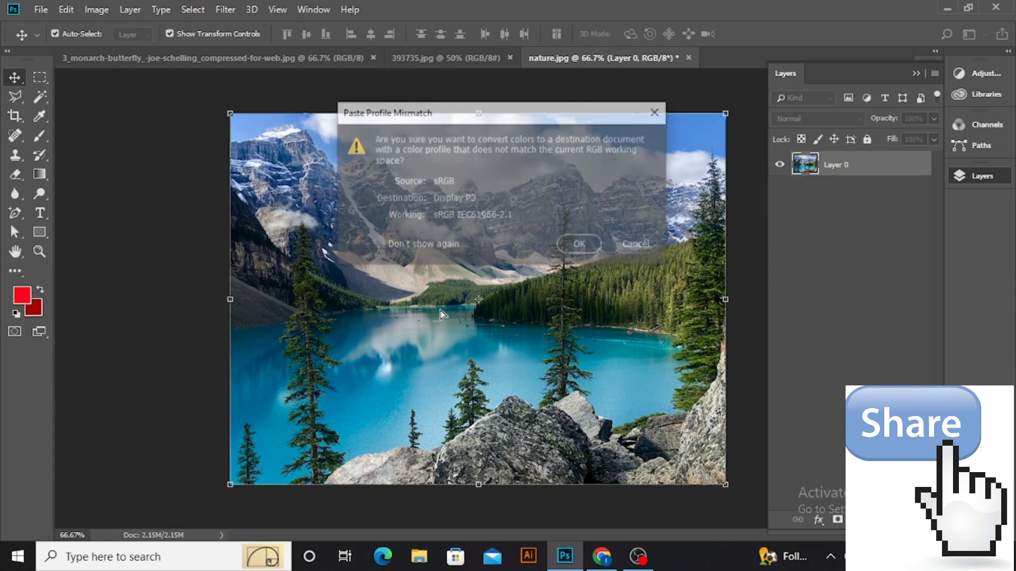
- Paste the butterfly photo into nature.jpg as a new layer, scaled down to about 39% and centred on the lake
click(582, 245)
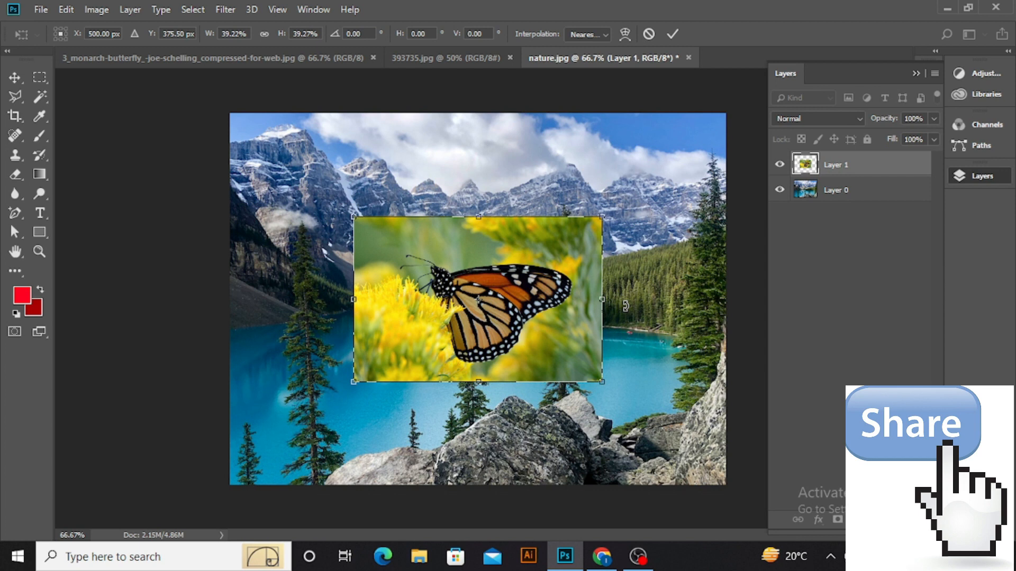
key(Return)
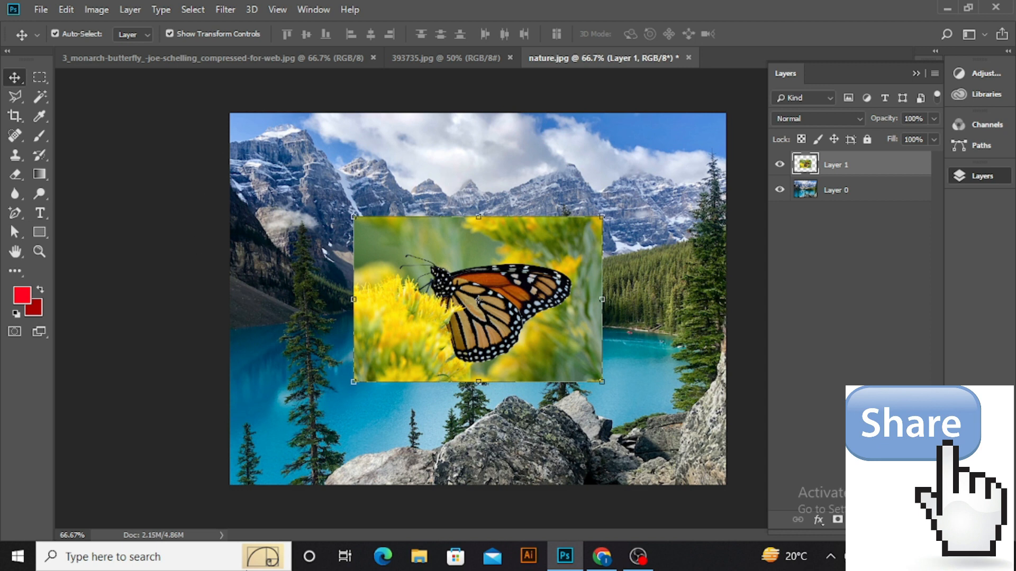
- Lock the transparent pixels of Layer 1 and paint red over the whole butterfly photo with the Brush at 45% opacity
click(801, 139)
click(38, 134)
click(403, 239)
mouse_move(516, 262)
mouse_down()
mouse_move(448, 314)
mouse_move(419, 353)
mouse_move(538, 376)
mouse_move(444, 225)
mouse_up()
mouse_move(382, 199)
mouse_down()
mouse_move(333, 183)
mouse_move(309, 285)
mouse_move(280, 341)
mouse_move(306, 312)
mouse_move(621, 176)
mouse_move(703, 367)
mouse_move(559, 293)
mouse_move(370, 306)
mouse_move(409, 250)
mouse_move(394, 367)
mouse_move(402, 284)
mouse_move(374, 332)
mouse_move(534, 270)
mouse_move(597, 318)
mouse_up()
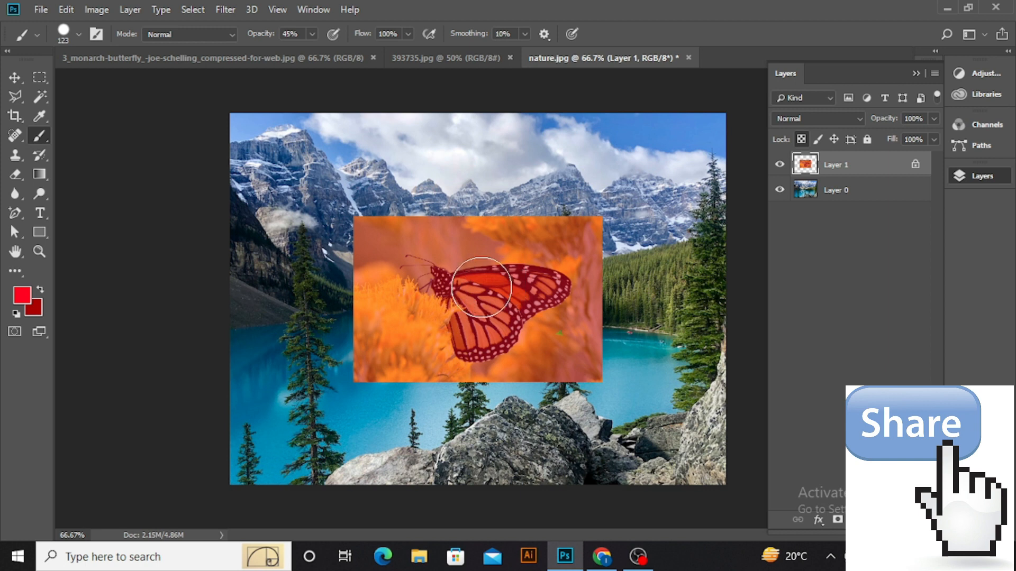
- Replace Layer 1's transparency lock with the image pixels lock and try to paint on the butterfly photo
click(801, 138)
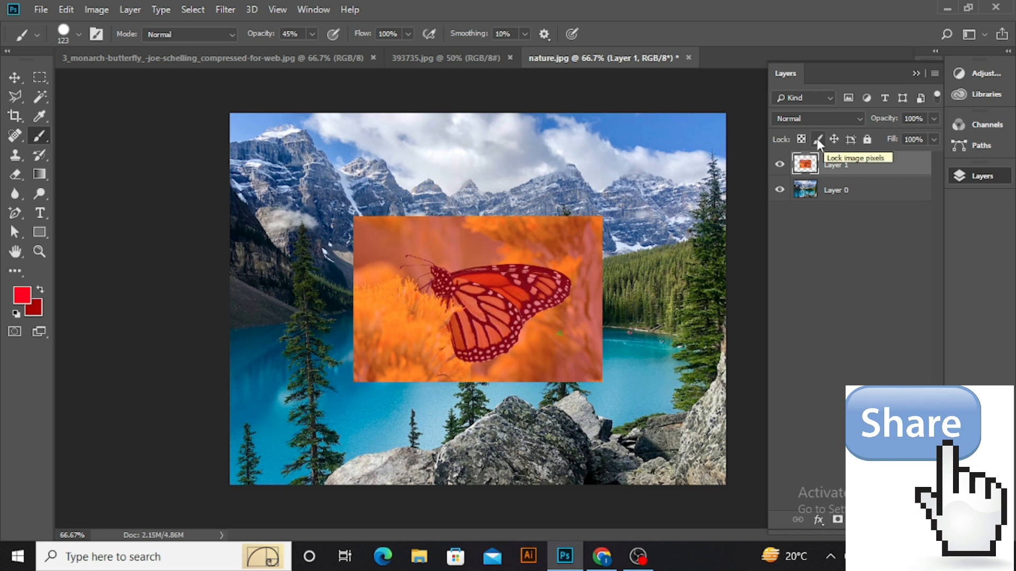
click(817, 138)
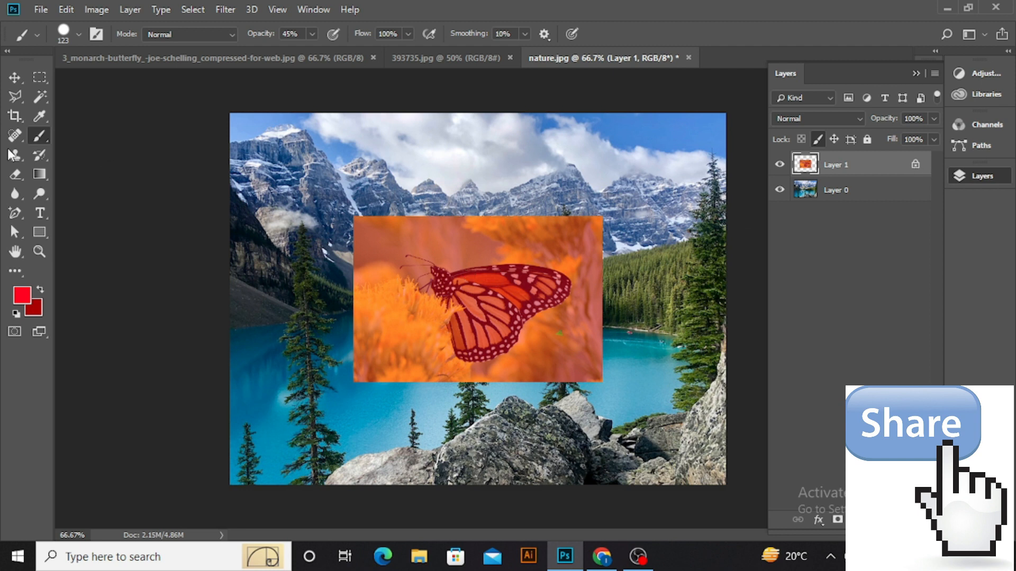
click(354, 169)
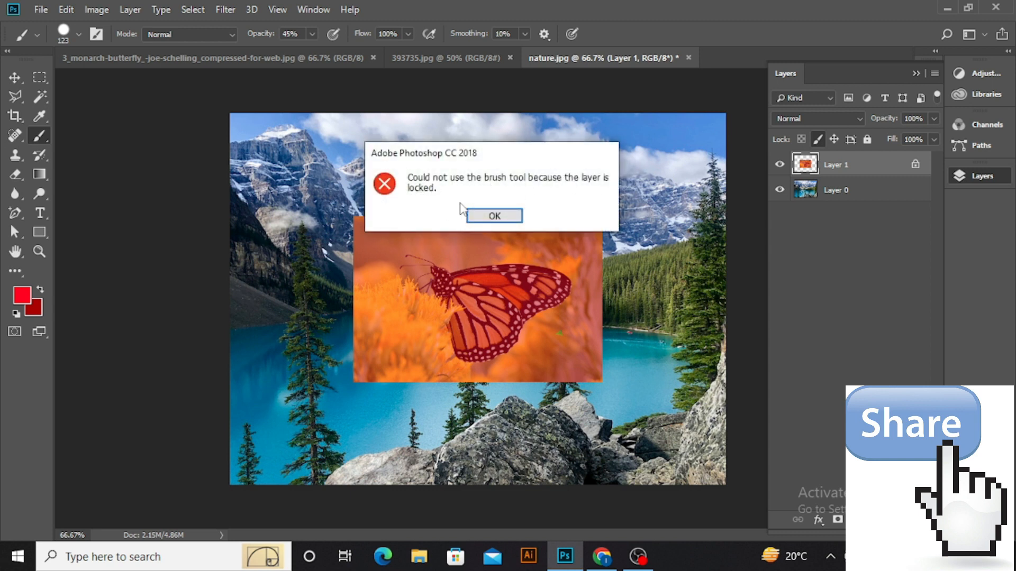
click(492, 220)
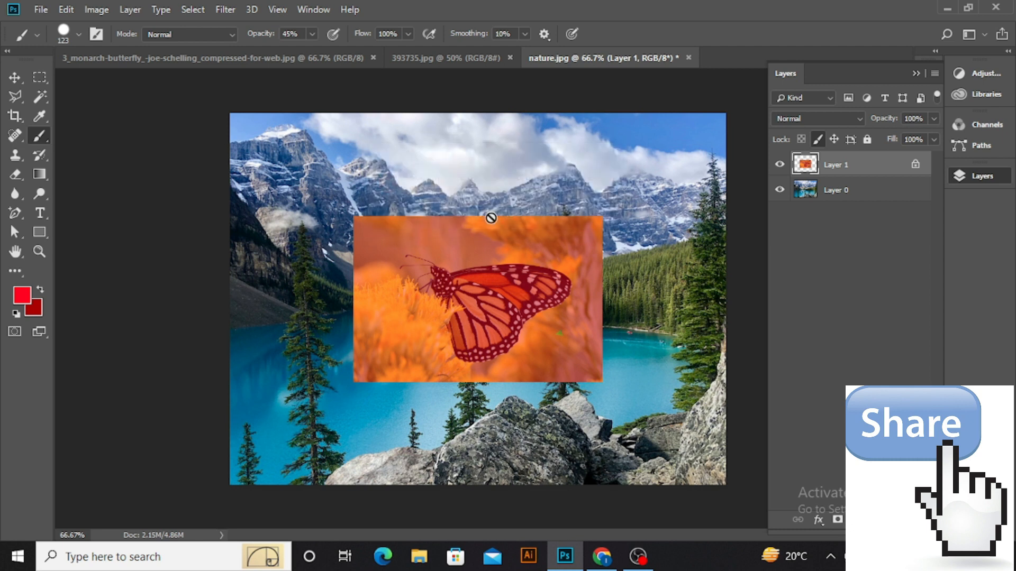
click(475, 252)
click(490, 219)
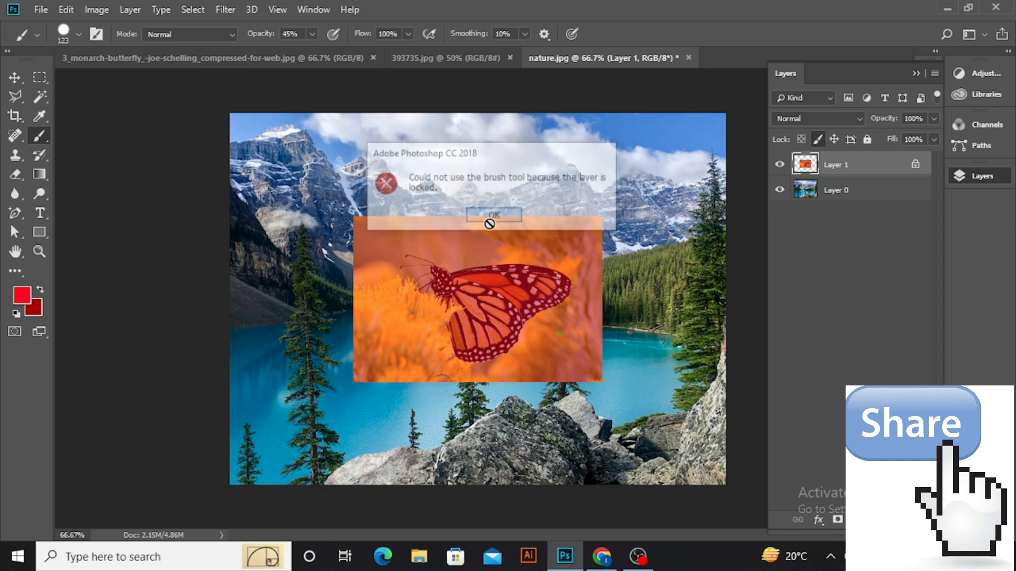
click(478, 270)
click(494, 216)
click(474, 267)
click(487, 216)
- Reposition the butterfly photo near the middle of the landscape with the Move tool and enlarge it to about 8.1 × 5.5 in
click(24, 78)
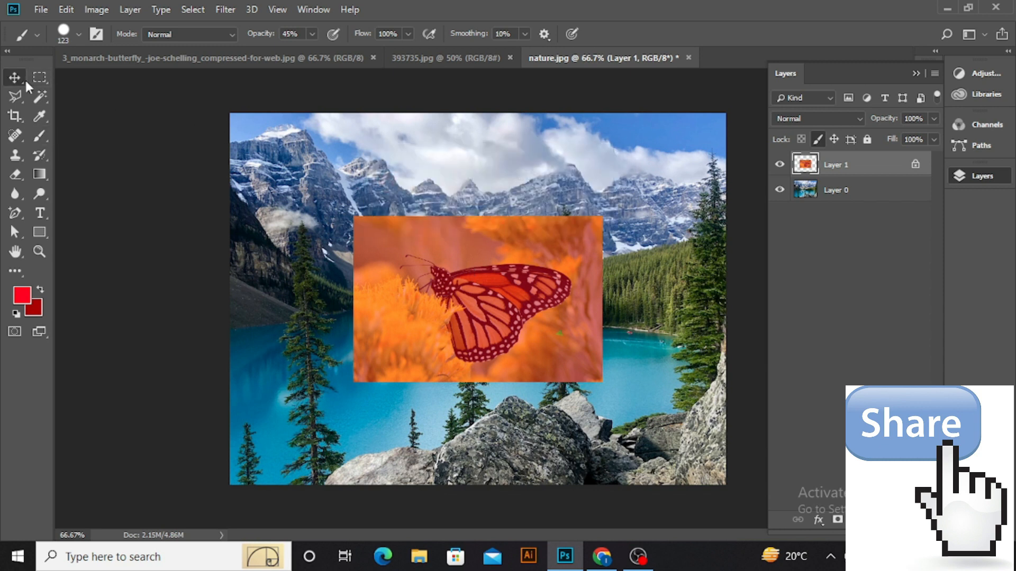
drag(526, 324, 542, 351)
click(419, 234)
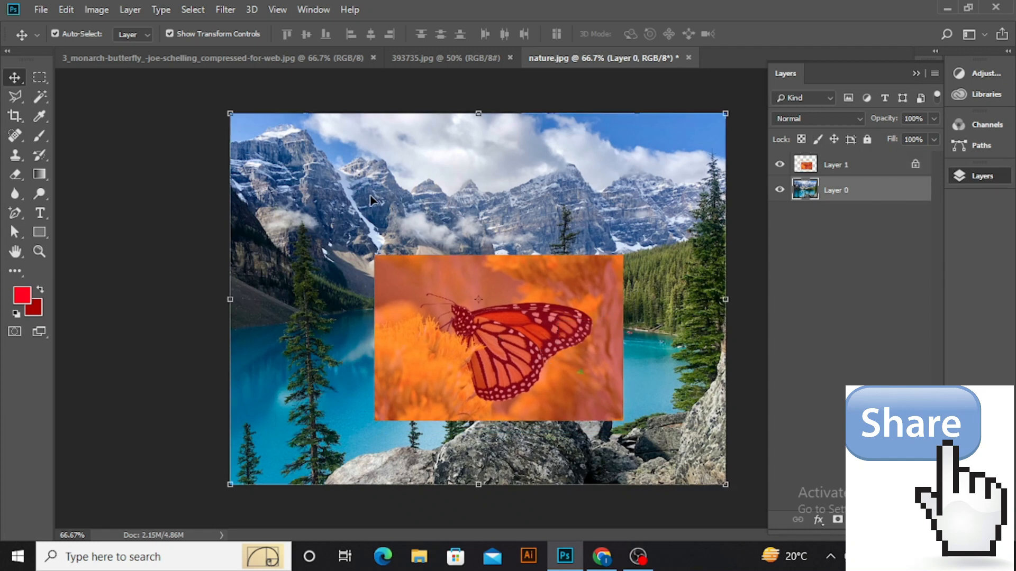
drag(481, 328, 461, 302)
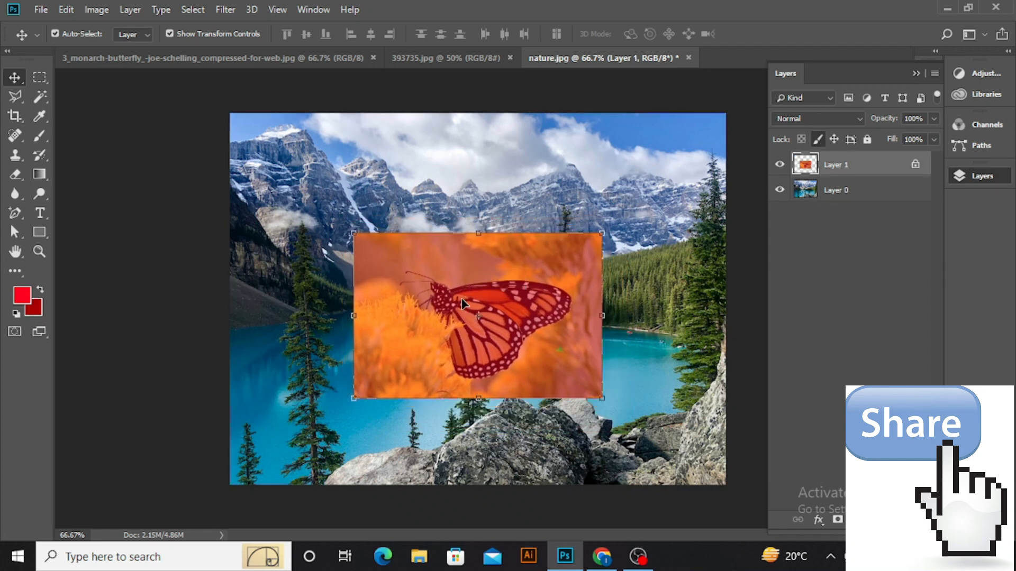
mouse_move(601, 232)
mouse_down()
mouse_move(555, 318)
mouse_move(594, 256)
mouse_move(647, 227)
mouse_move(643, 203)
mouse_up()
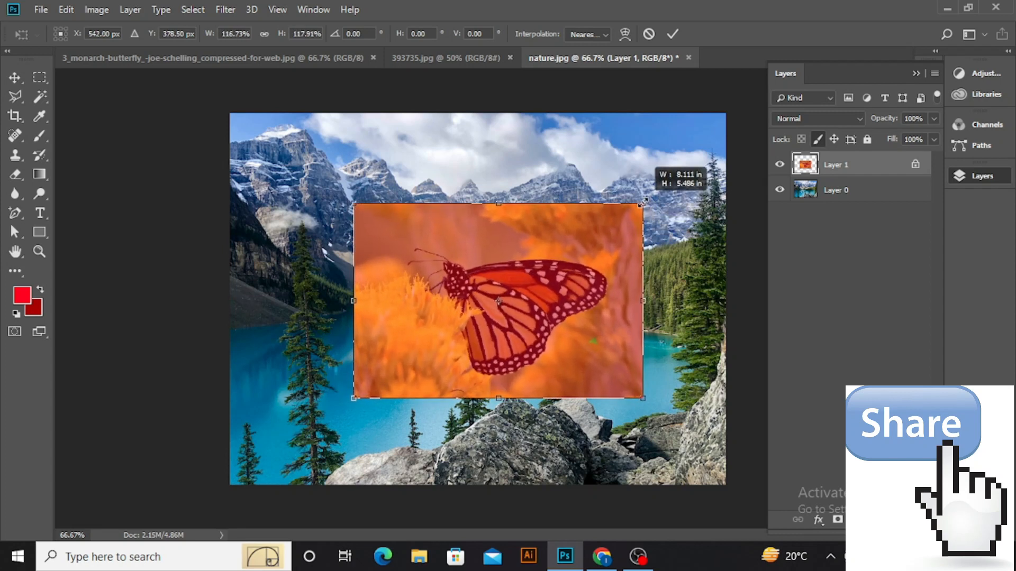
key(Return)
- Lock Layer 1's position instead of its image pixels and try to move the butterfly photo
key(b)
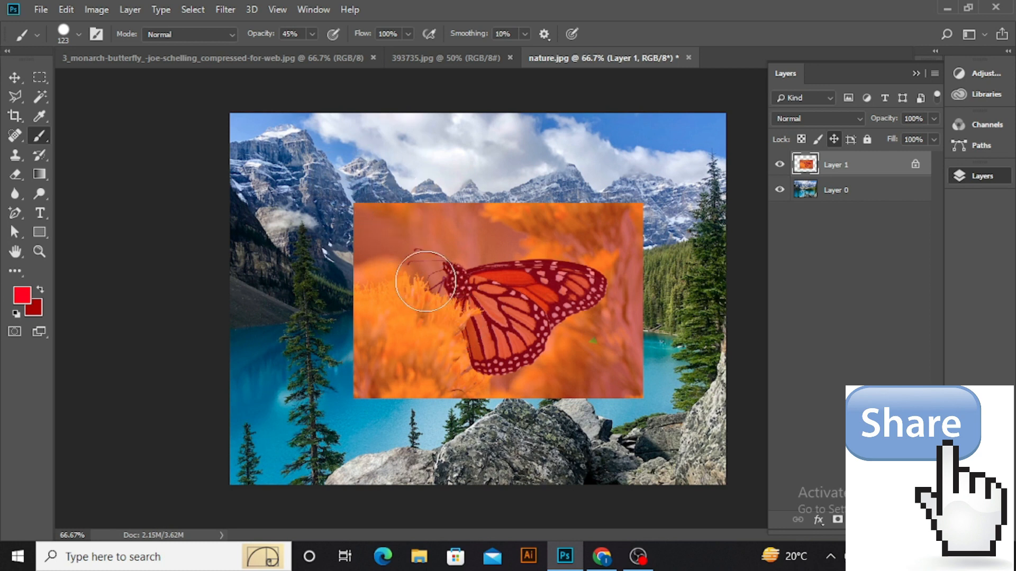
click(18, 83)
mouse_move(479, 267)
mouse_down()
mouse_move(338, 266)
mouse_move(500, 285)
mouse_move(480, 268)
mouse_up()
click(853, 264)
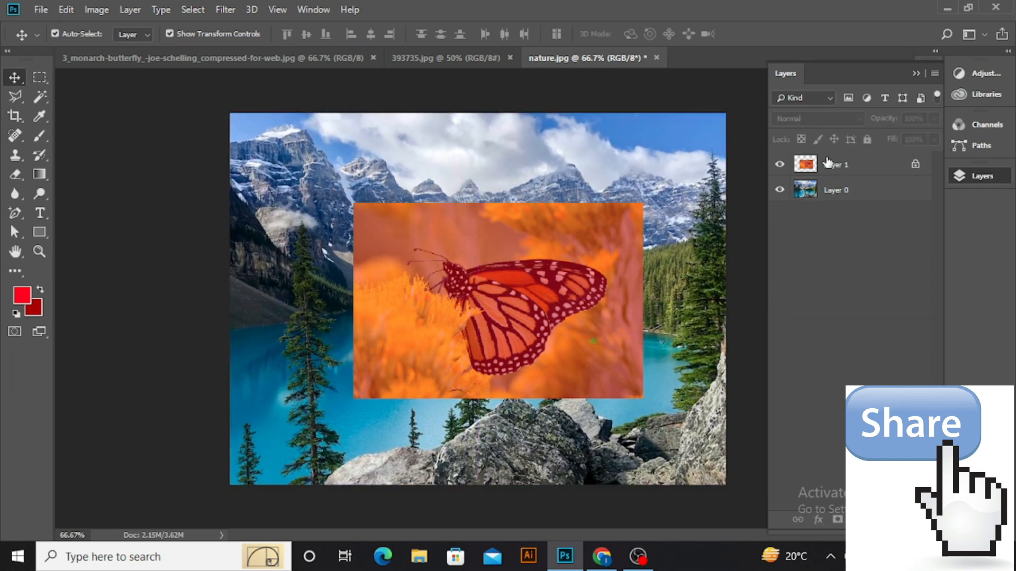
click(836, 164)
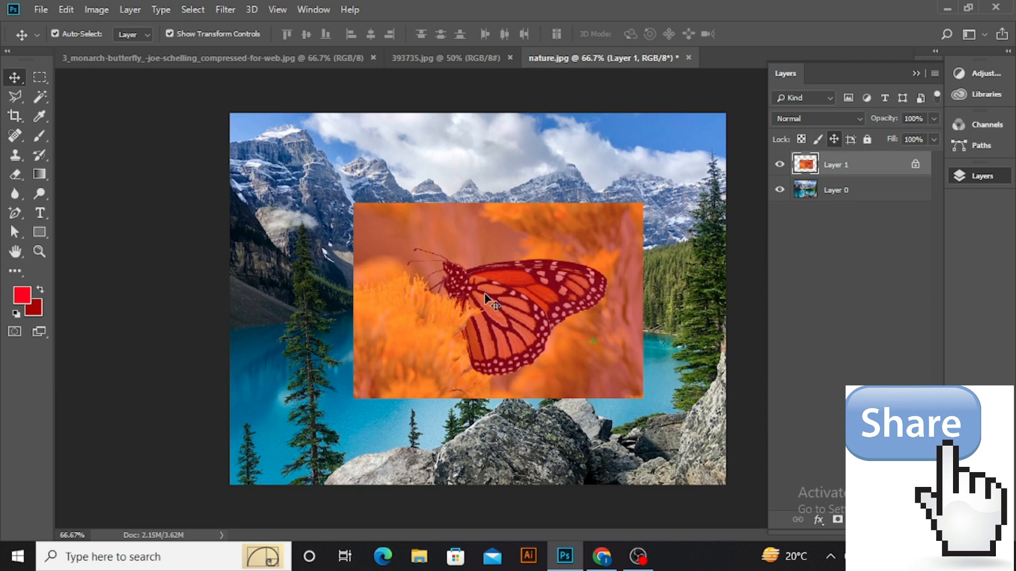
mouse_move(512, 277)
mouse_down()
mouse_move(457, 273)
mouse_move(509, 303)
mouse_move(535, 253)
mouse_move(521, 251)
mouse_move(519, 276)
mouse_up()
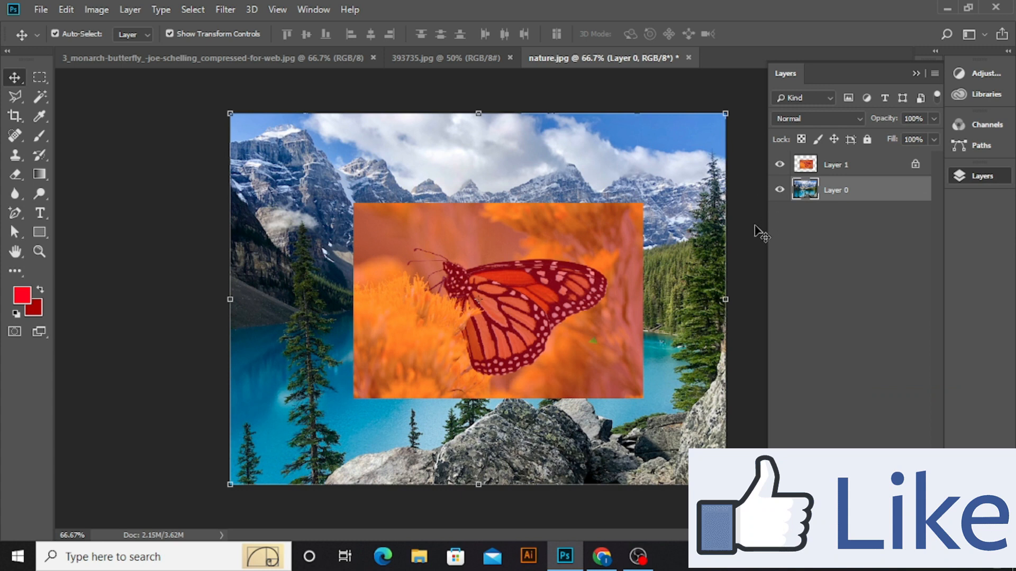
- Unlock the position of Layer 1 and shift the butterfly photo slightly to the left
click(770, 229)
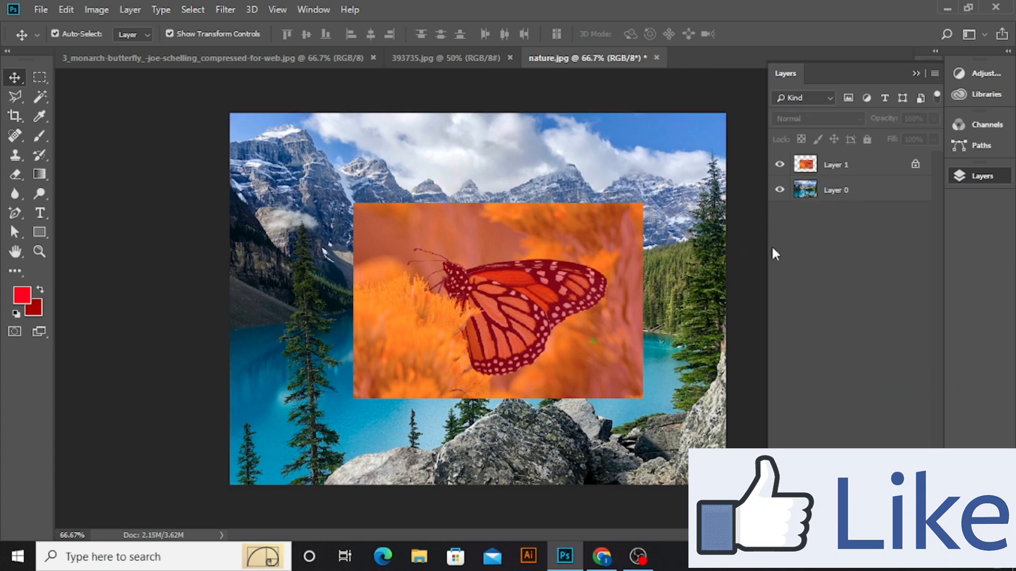
click(845, 166)
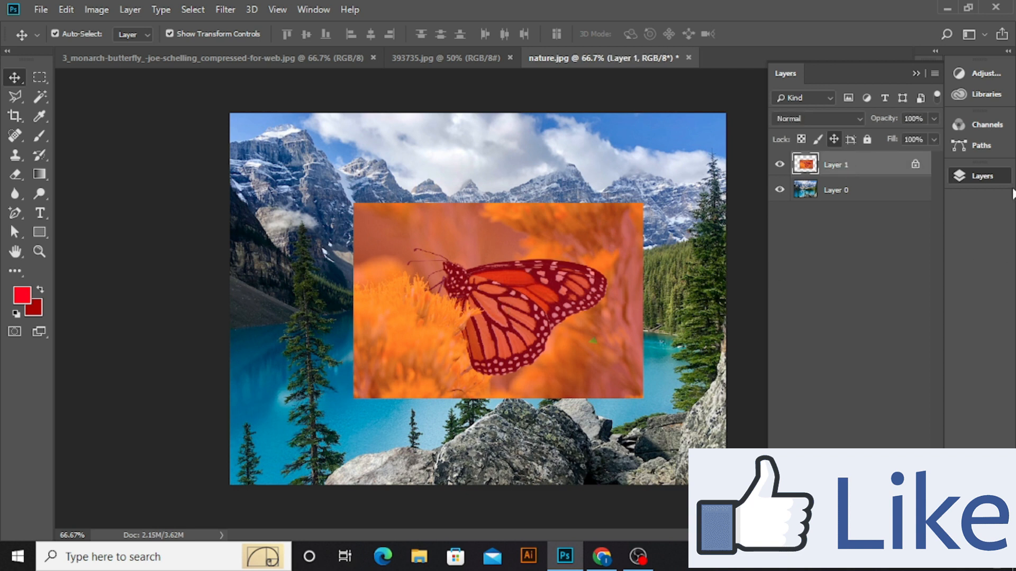
click(834, 139)
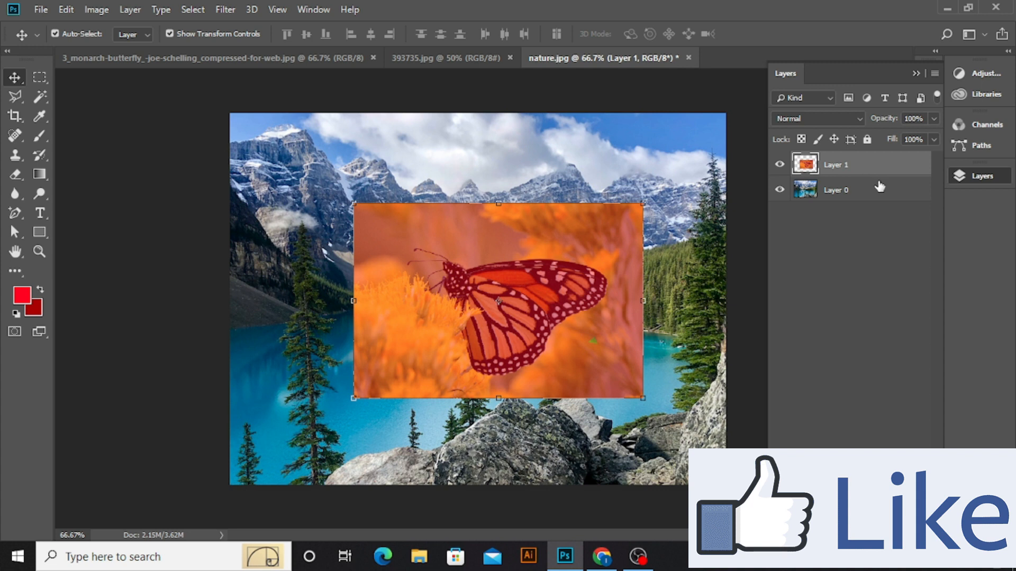
drag(526, 300, 507, 300)
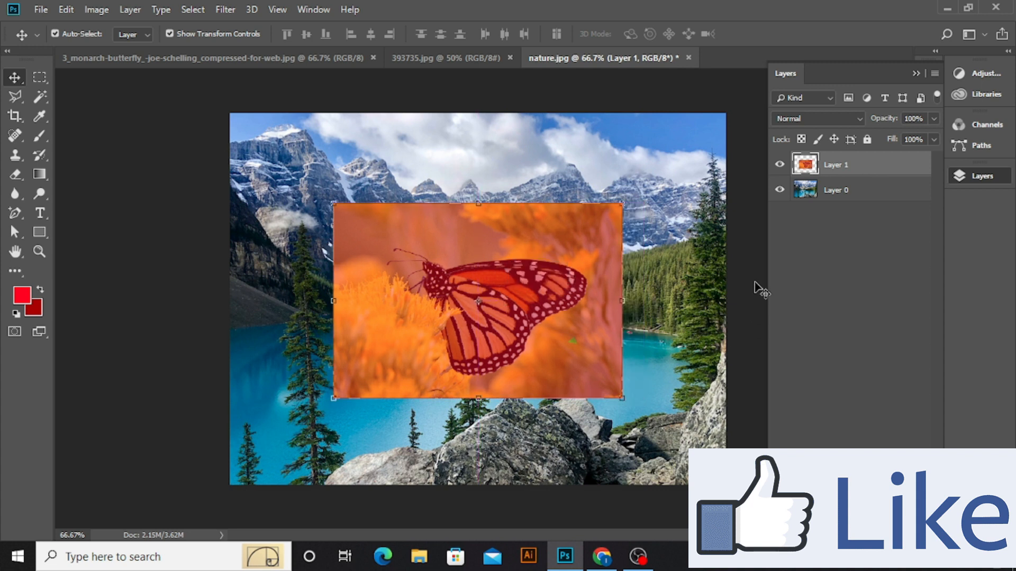
- Lower the opacity of Layer 1 to 0%
click(803, 274)
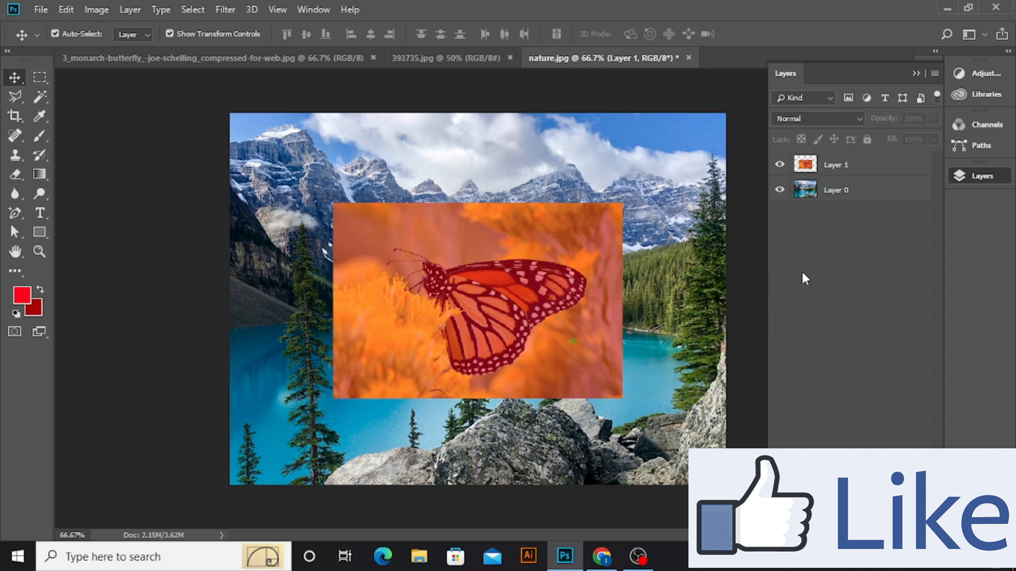
click(849, 165)
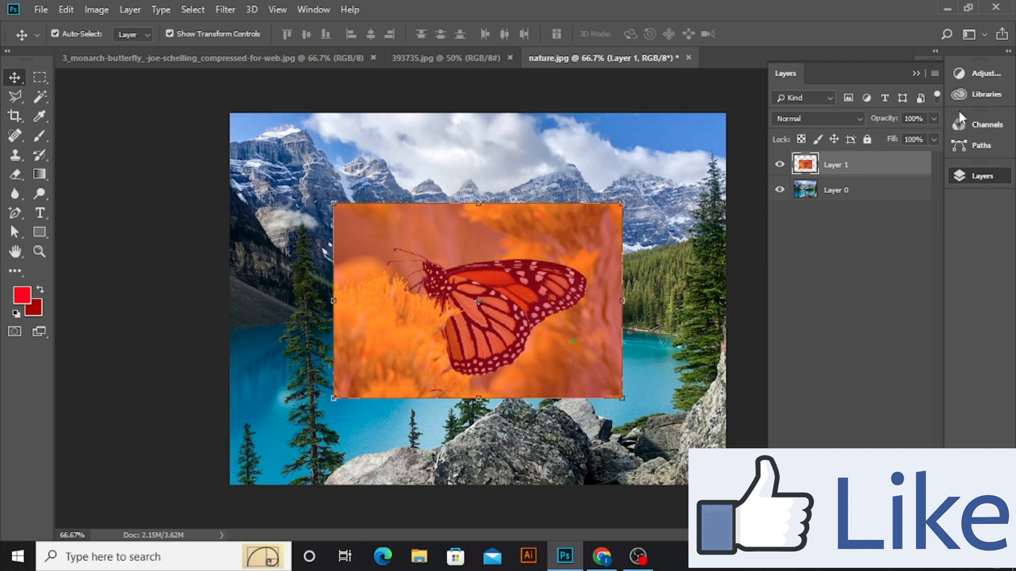
click(933, 119)
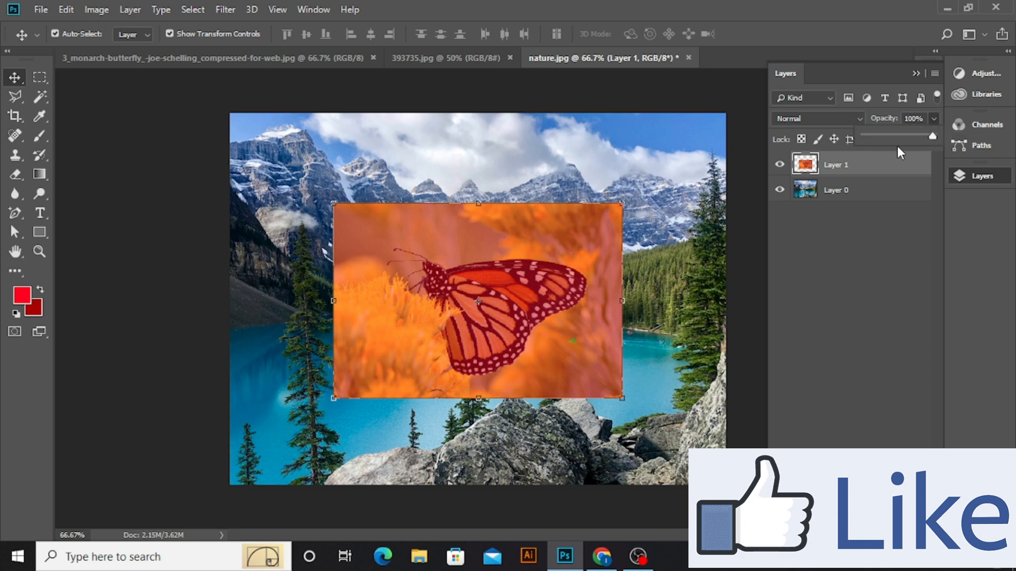
drag(931, 138, 856, 144)
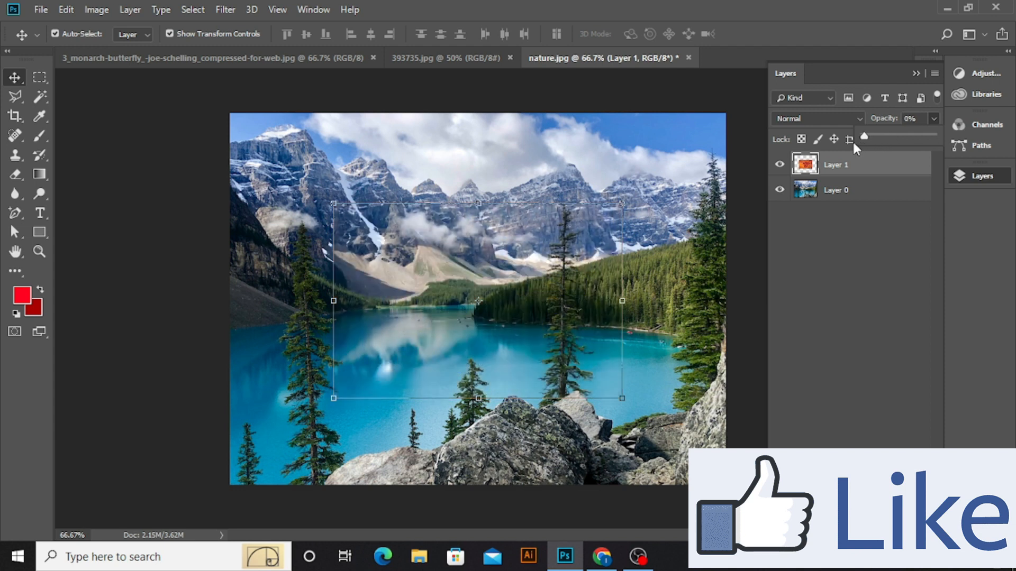